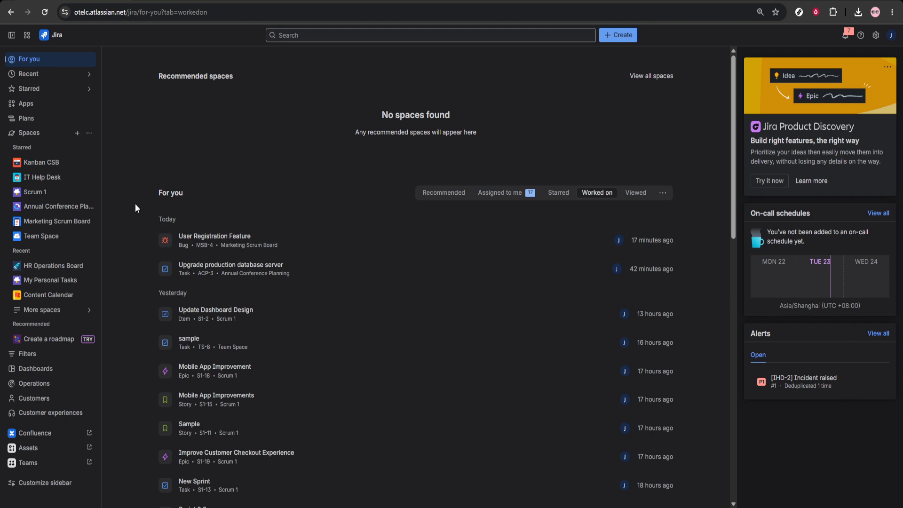
Start a new space from the Kanban template.
click(77, 133)
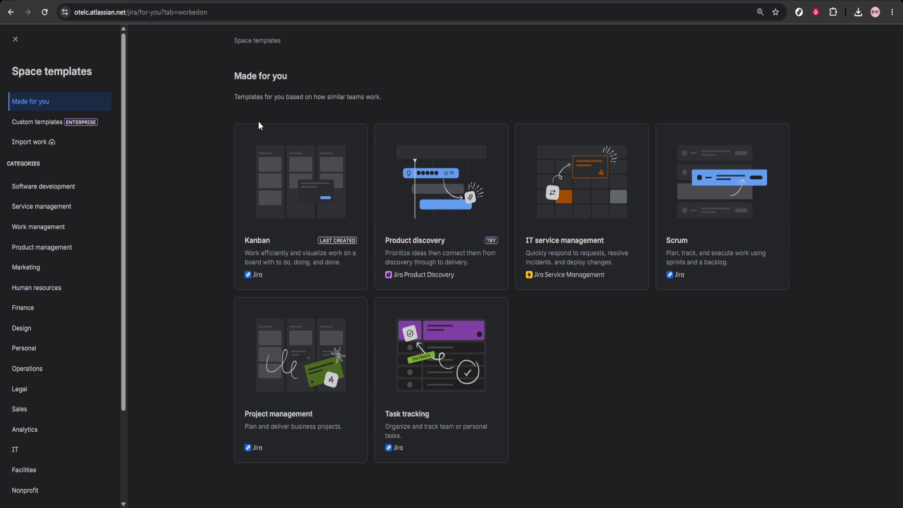
click(312, 180)
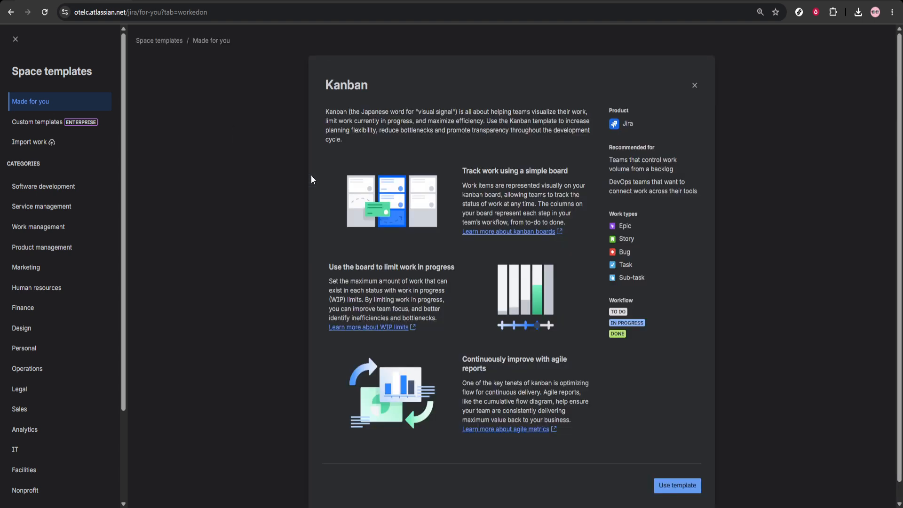
click(685, 486)
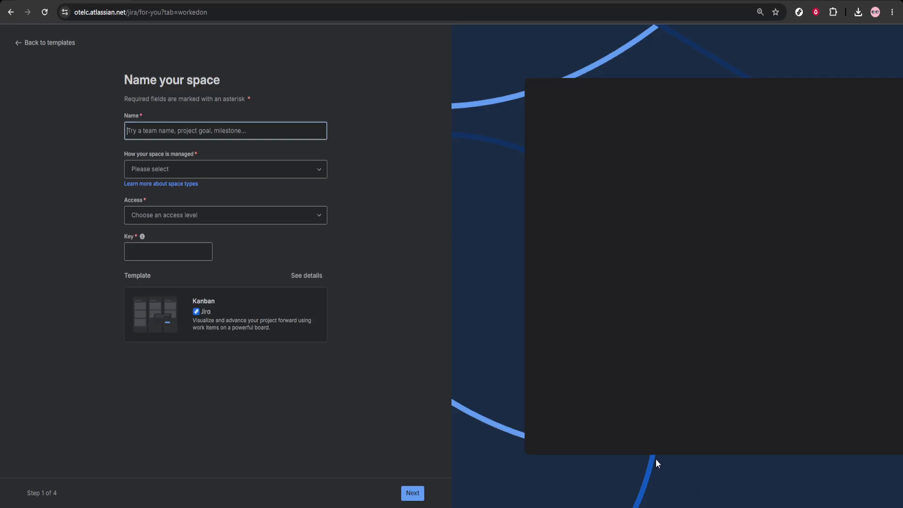
Name the space Legal Operations, set it as company-managed, and open its work types setup.
text(Legal Operations)
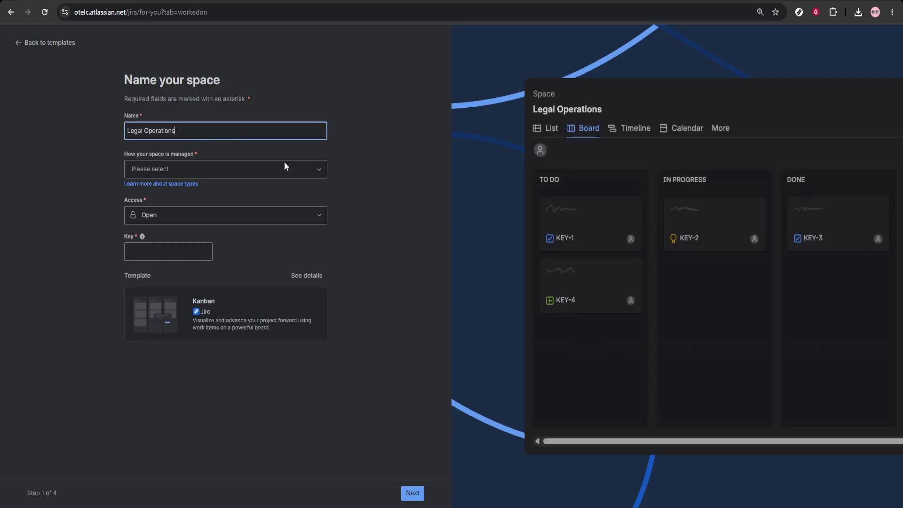
click(312, 169)
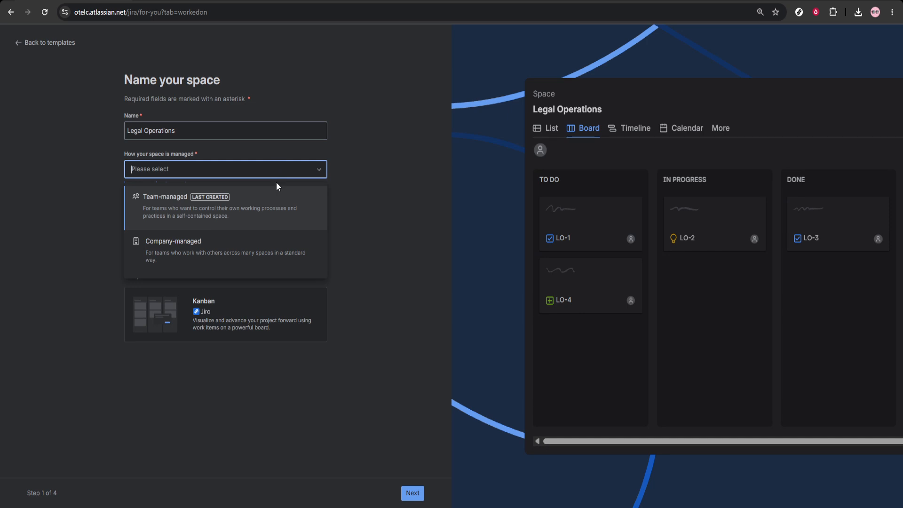
click(268, 257)
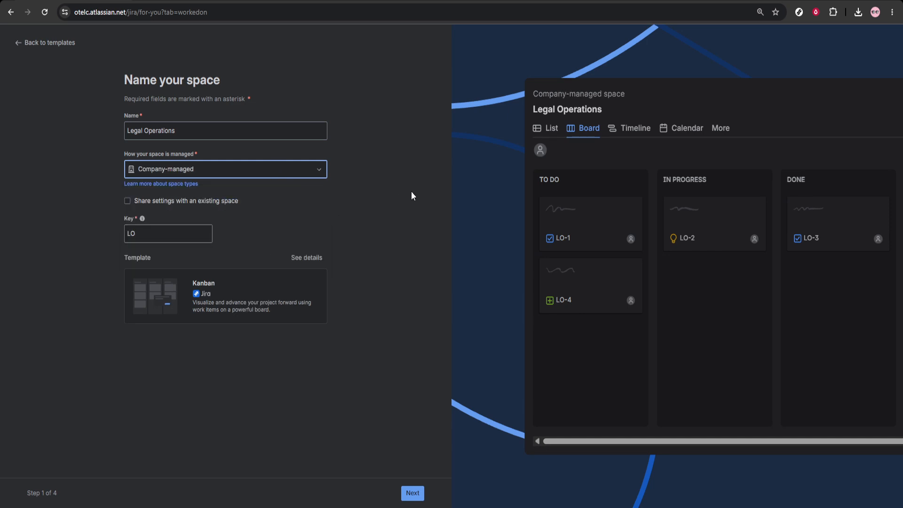
click(421, 493)
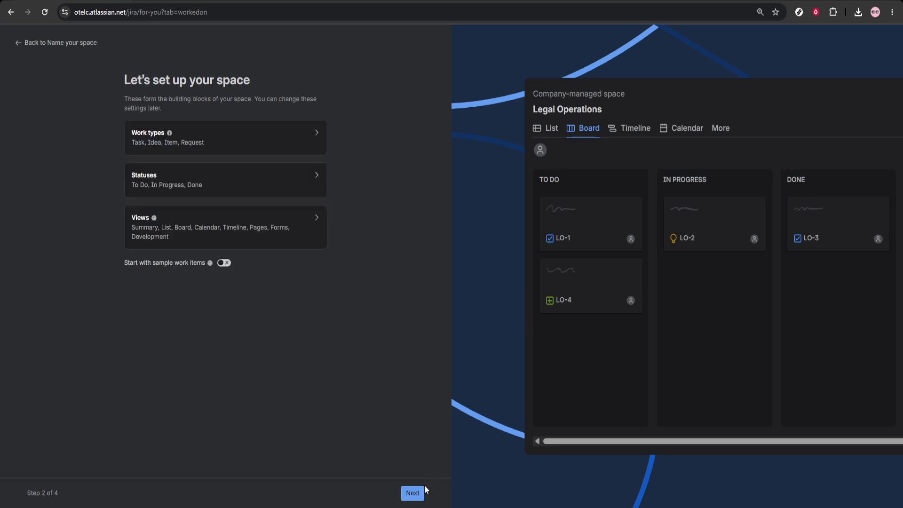
click(272, 139)
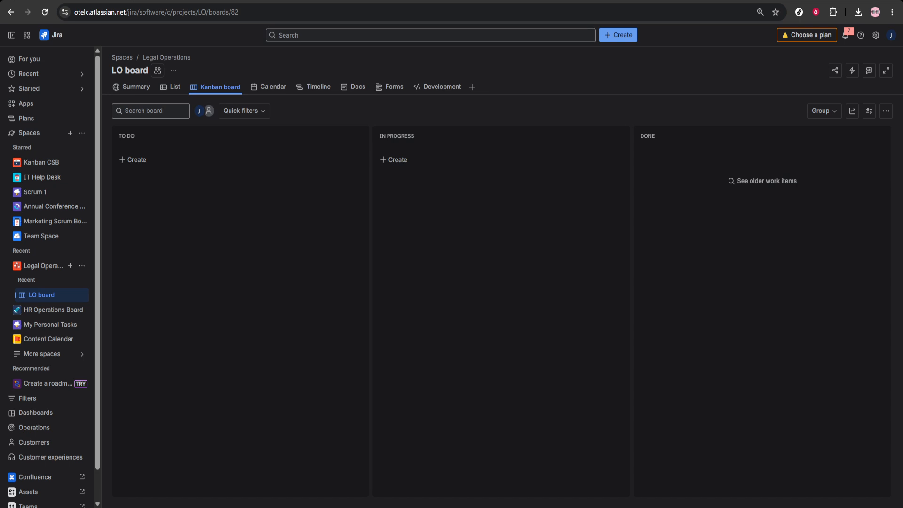
Review the work types assigned to the workflow in the Legal Operations space settings, and return to the board.
click(82, 266)
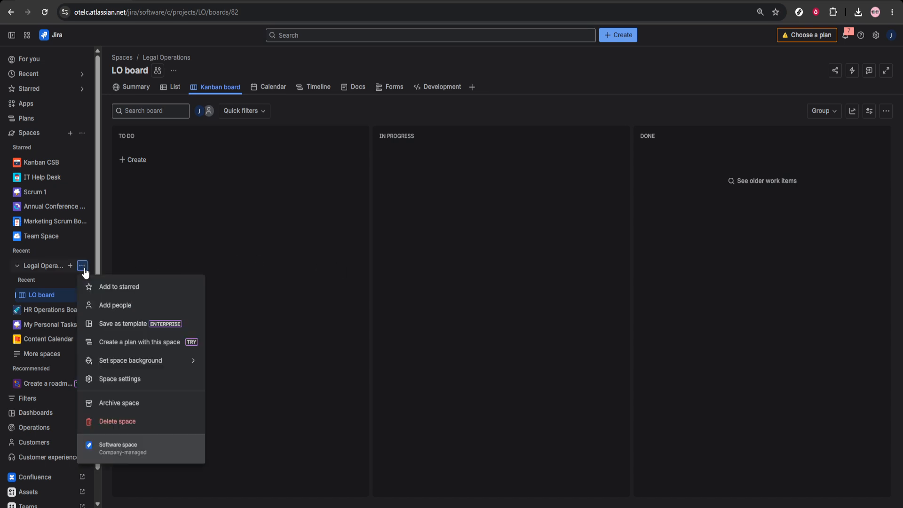
click(130, 381)
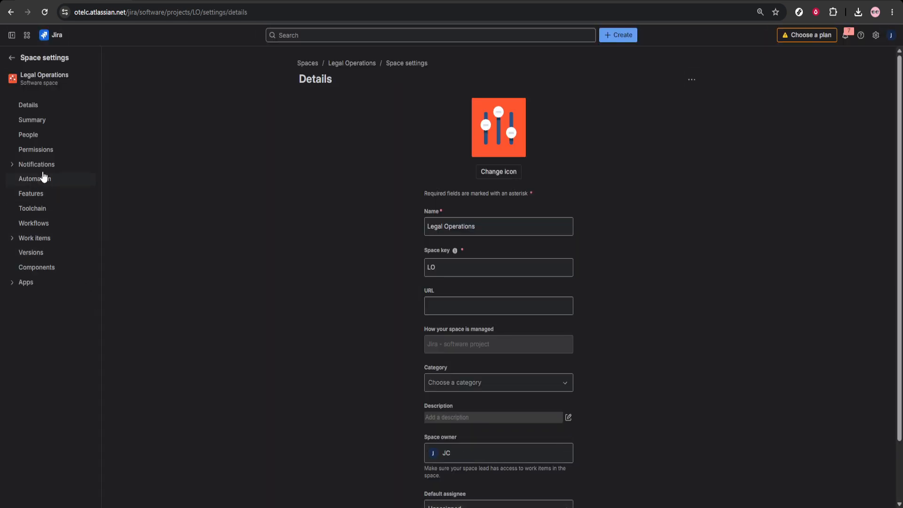
click(47, 228)
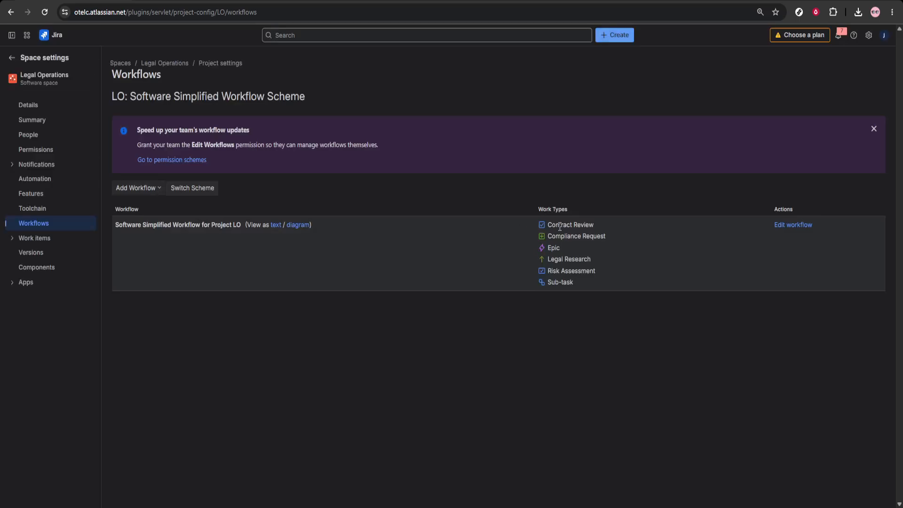
drag(561, 225, 598, 280)
click(599, 287)
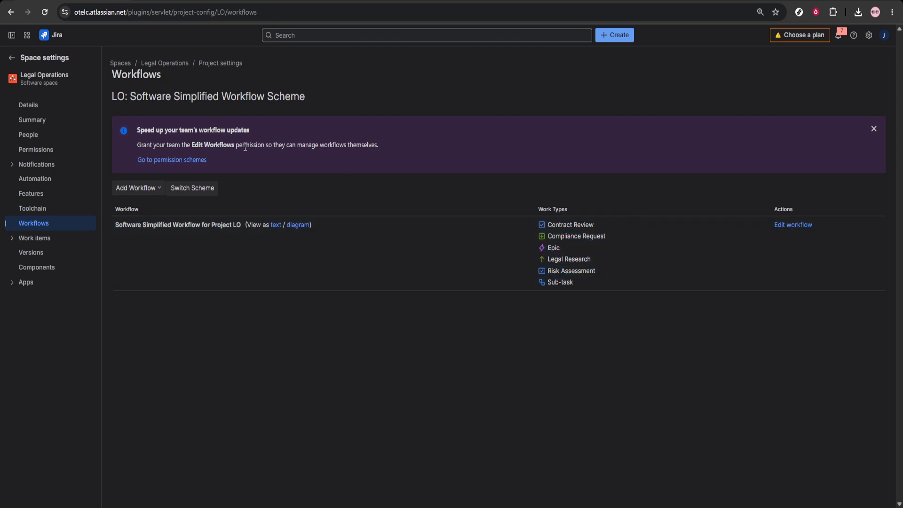
click(11, 60)
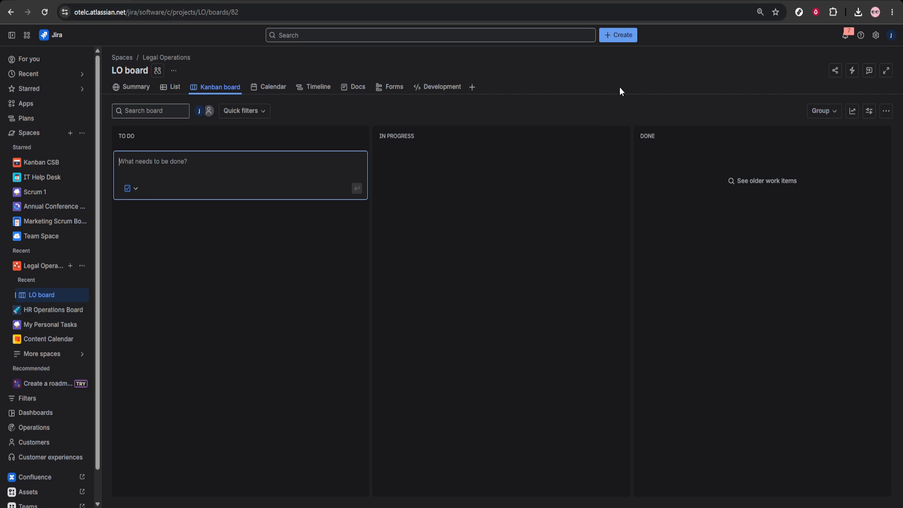
Start a new Contract Review work item in Legal Operations with the summary "Legal Requests".
click(624, 36)
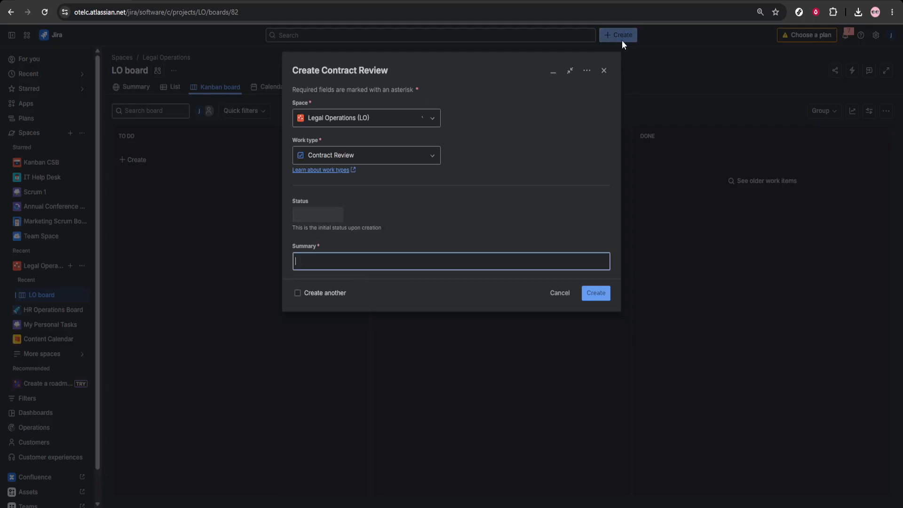
click(312, 154)
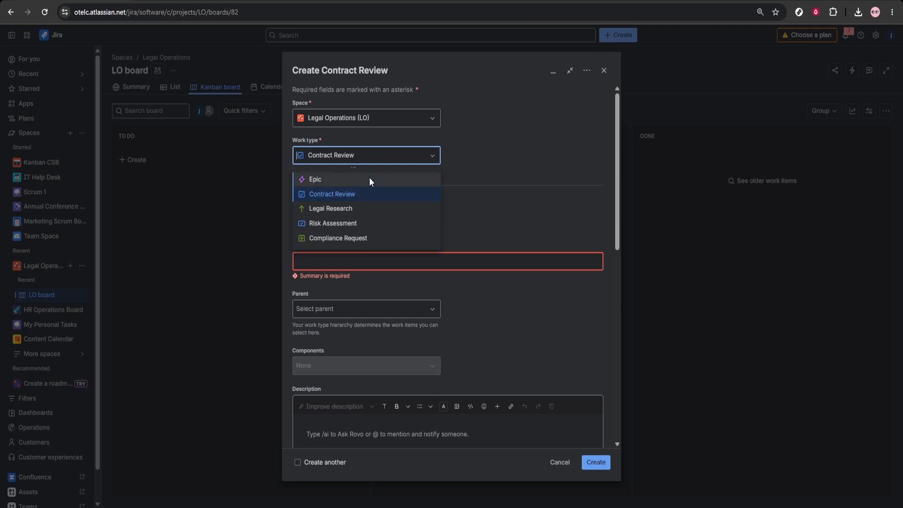
click(386, 168)
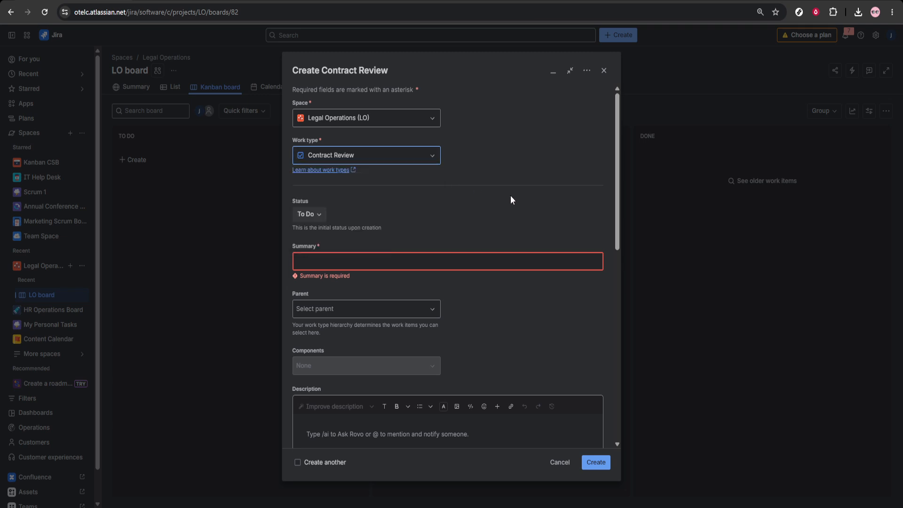
click(388, 260)
text(Legal Requests)
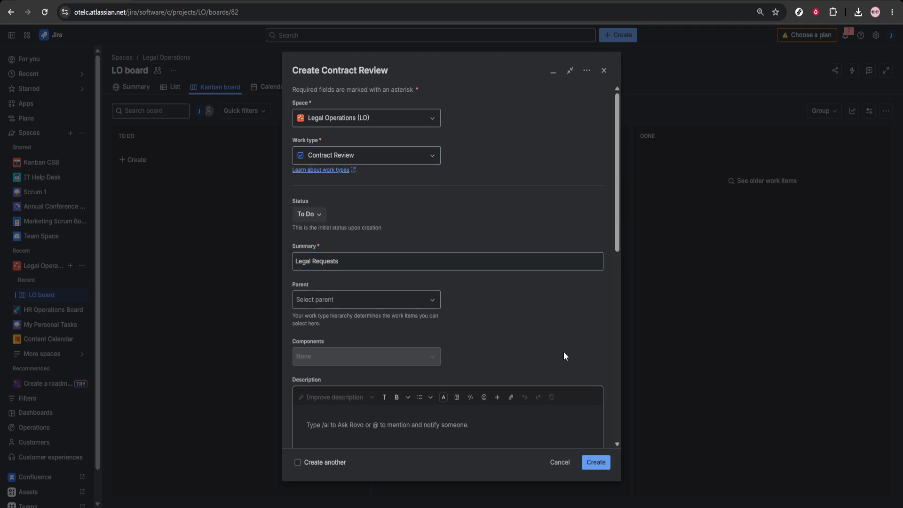
Add a bulleted description listing Request details, Business owner, Priority, Due date and Required documents.
scroll(564, 351, down, 3)
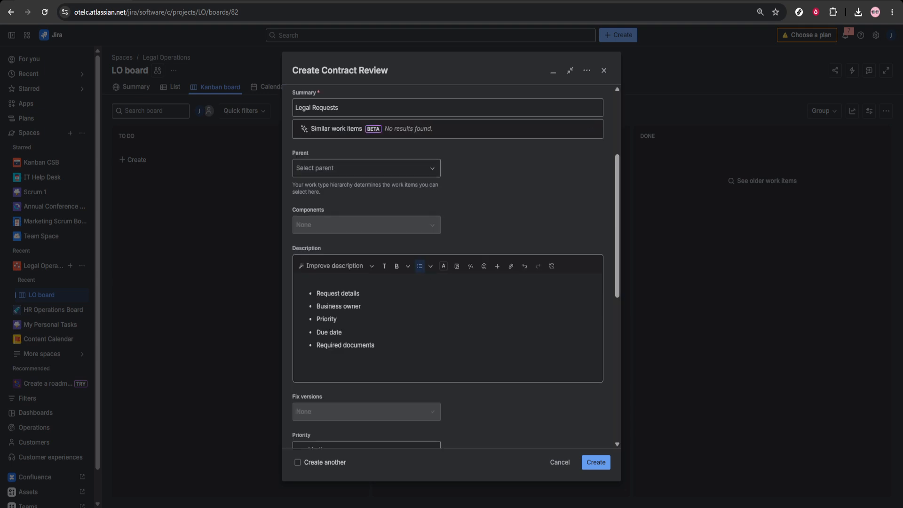
key(Down)
scroll(433, 182, up, 2)
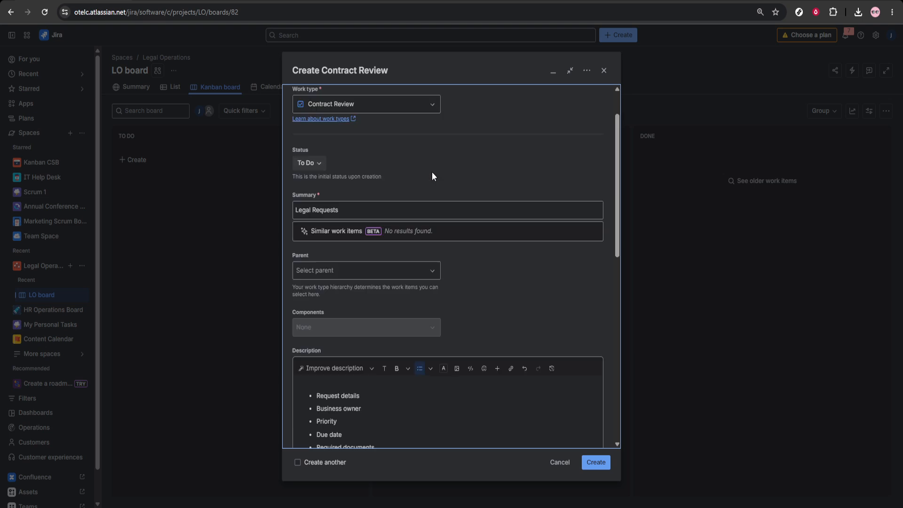
scroll(428, 175, down, 2)
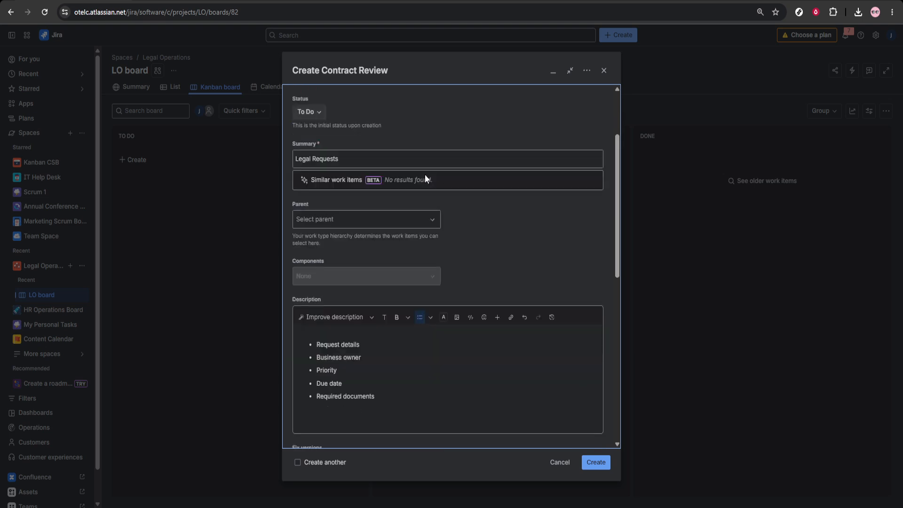
Set the new work item's priority to Low.
scroll(474, 257, down, 2)
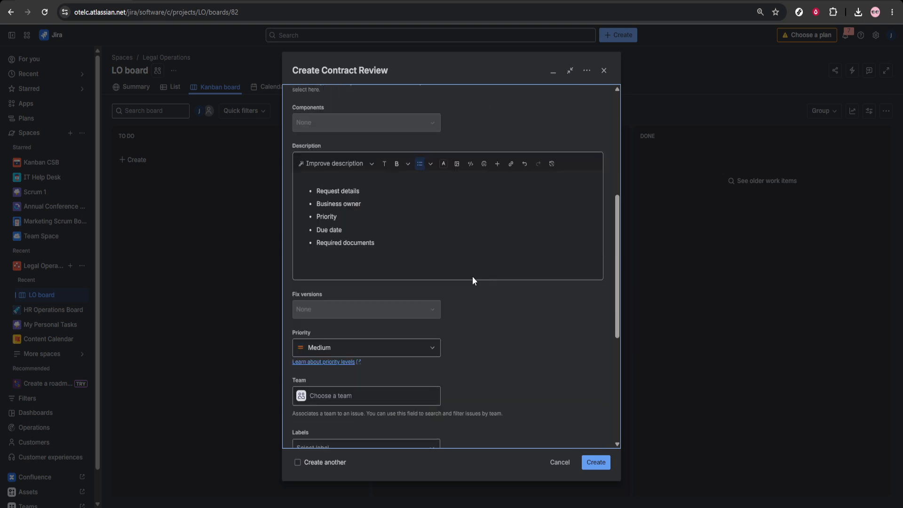
scroll(358, 324, down, 1)
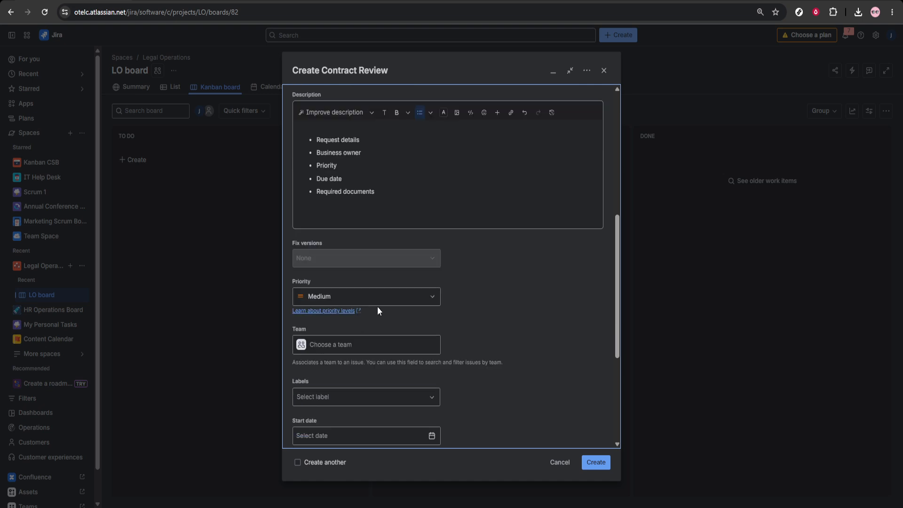
click(426, 301)
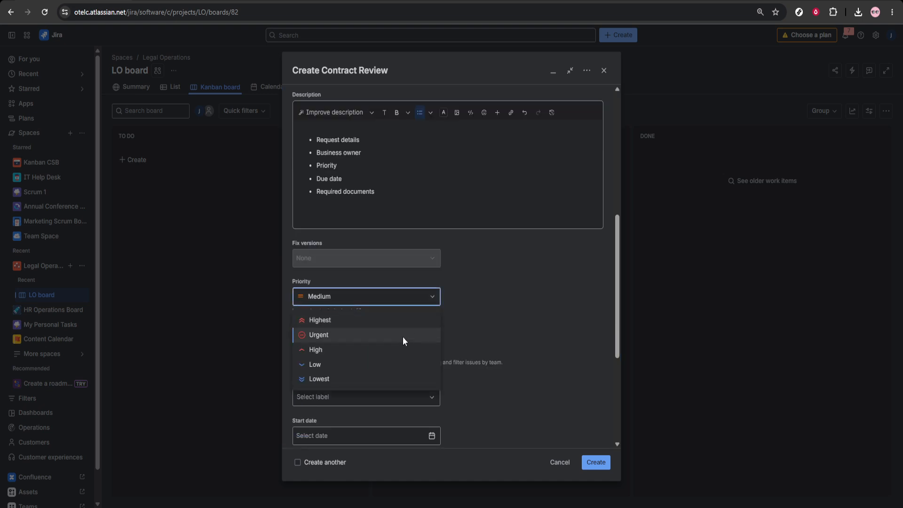
click(386, 365)
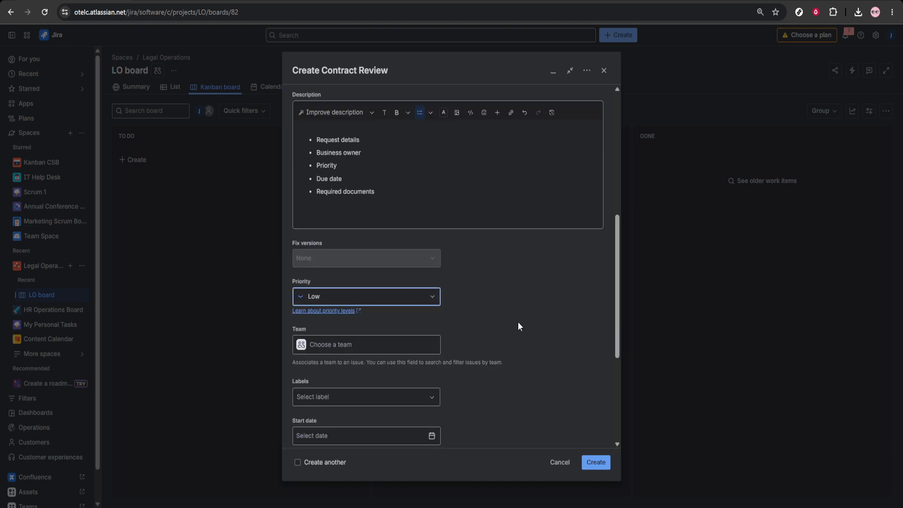
scroll(527, 319, down, 3)
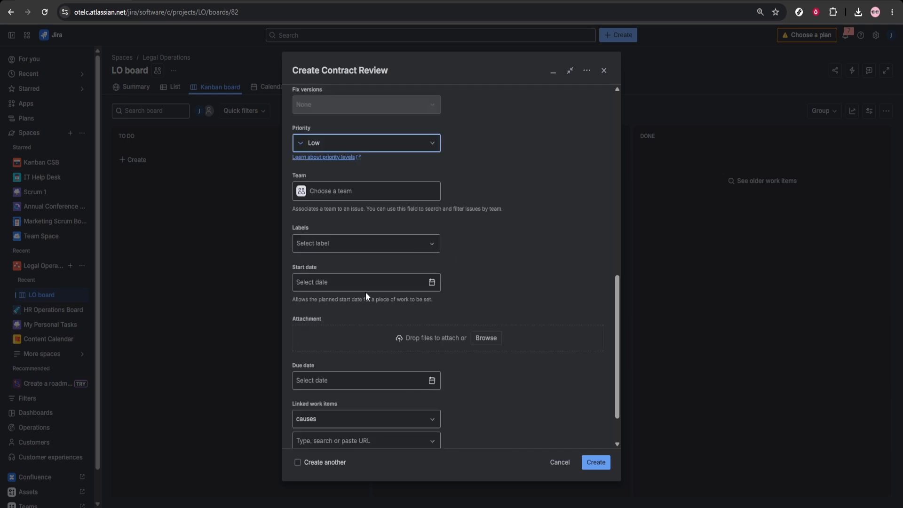
Assign the Legal Requests work item to yourself and create it.
click(352, 256)
click(383, 246)
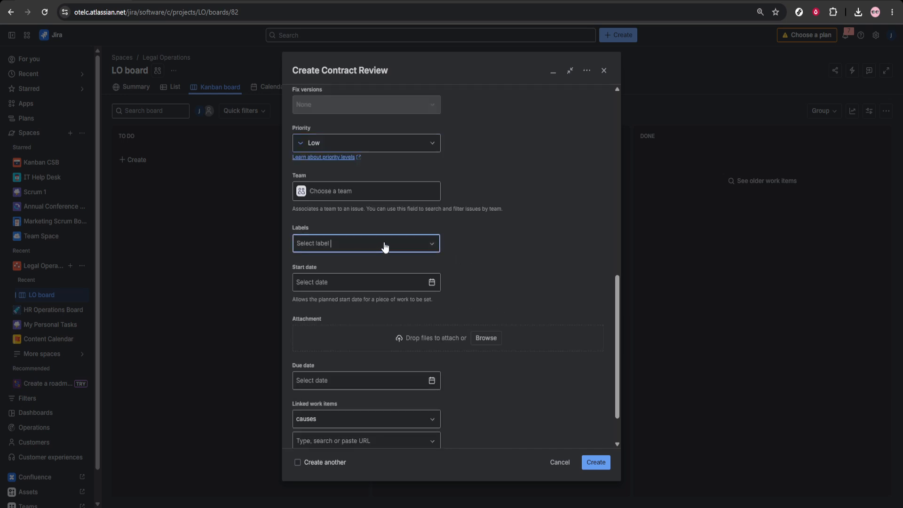
scroll(517, 301, down, 1)
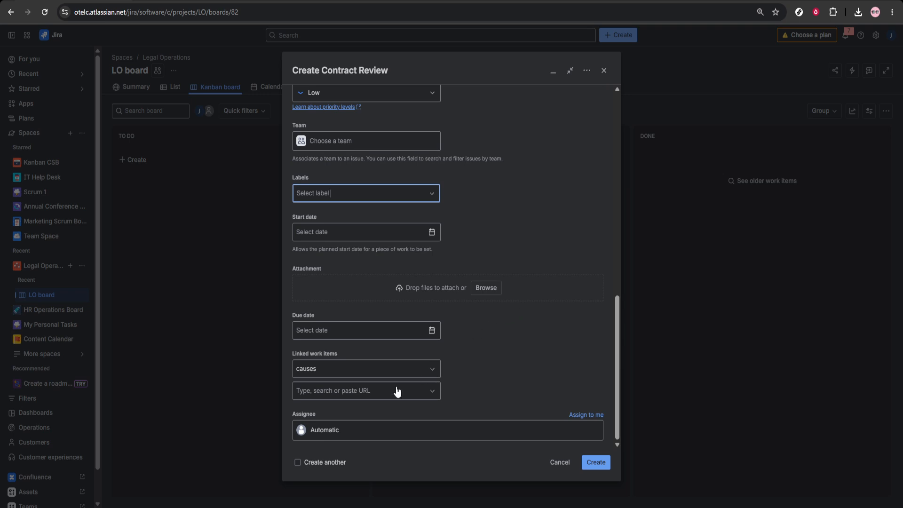
click(587, 415)
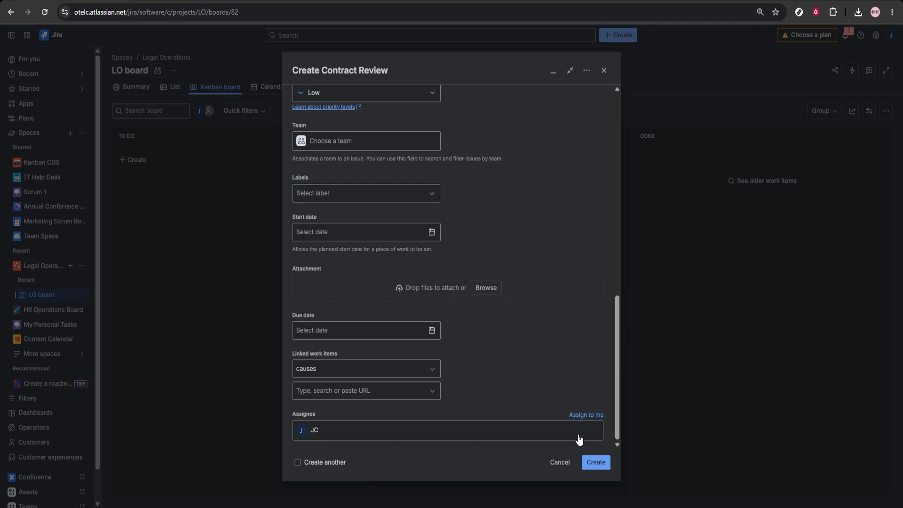
click(598, 459)
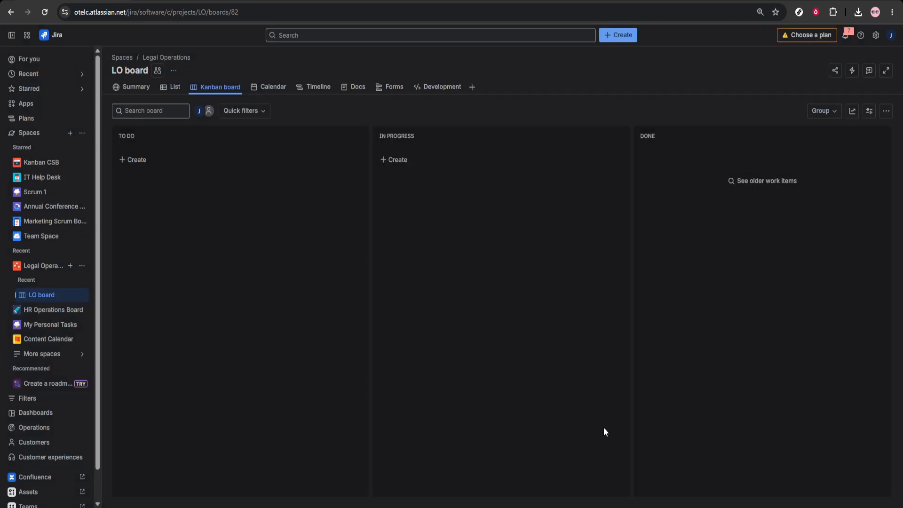
Open the Legal Requests card, review its details and available statuses, and close it.
click(208, 194)
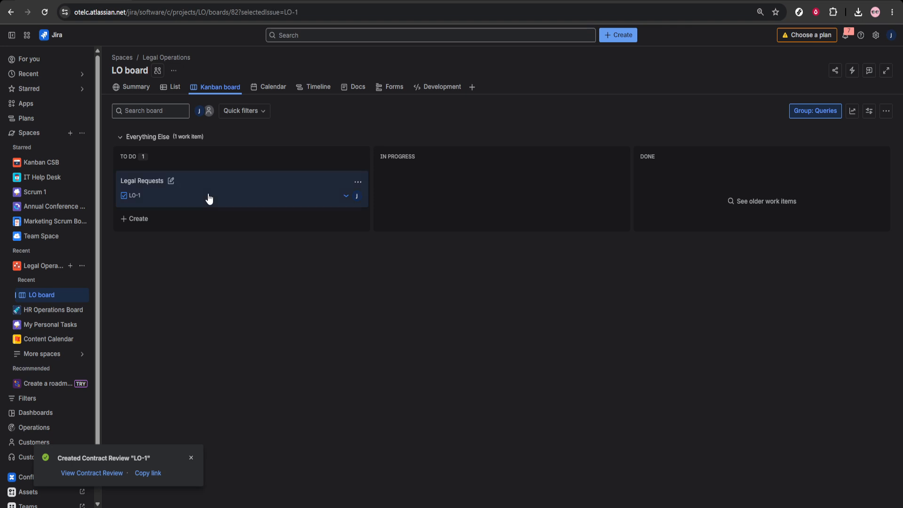
click(191, 458)
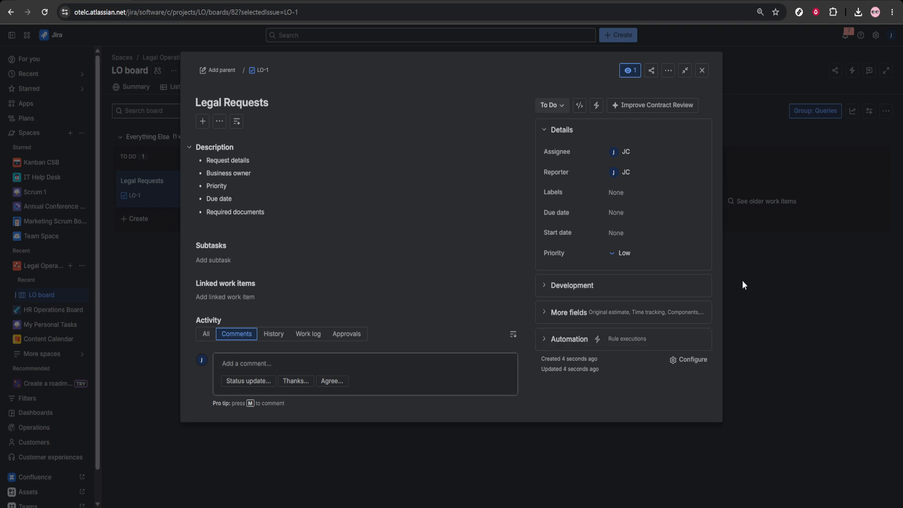
click(626, 193)
click(468, 235)
click(547, 107)
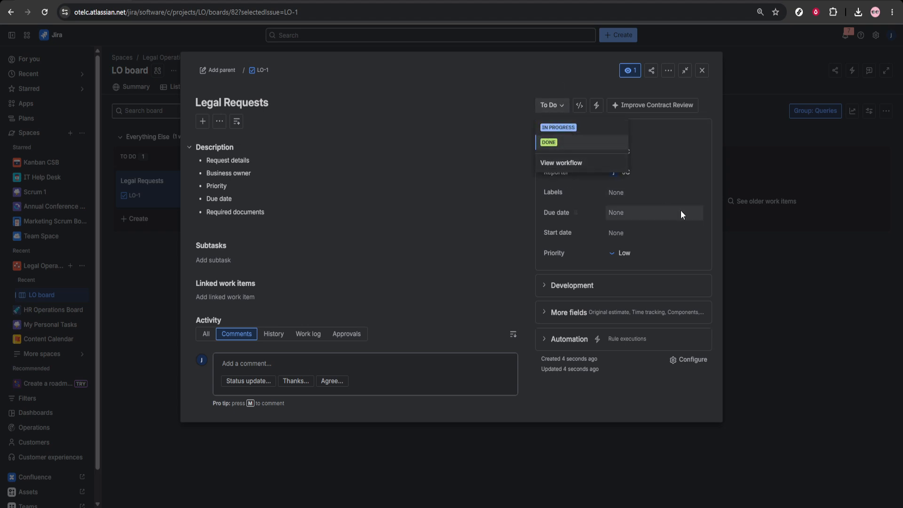
click(718, 216)
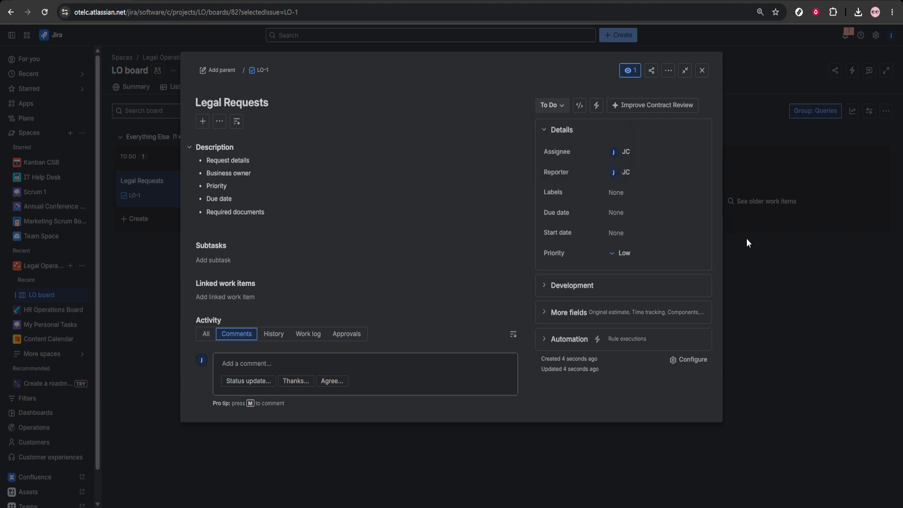
click(816, 288)
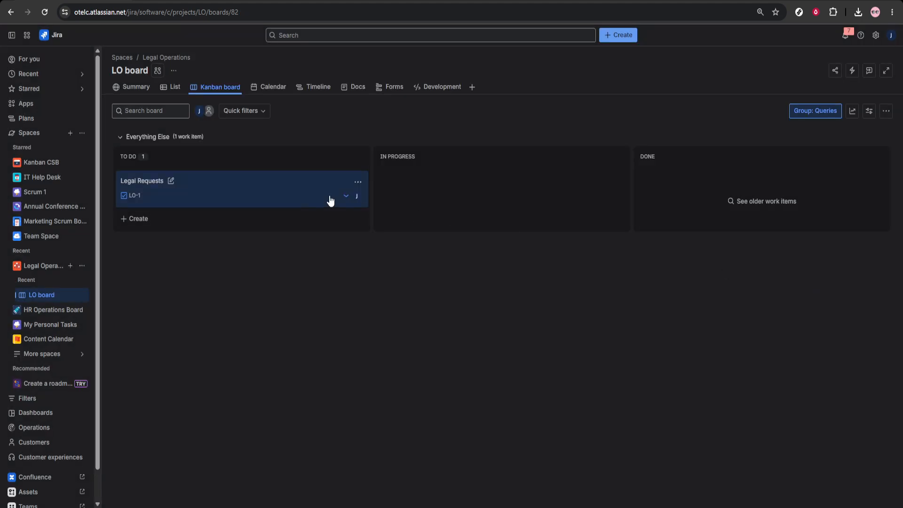
Set the due date of the Legal Requests work item to June 26, 2026 and close its details.
click(275, 193)
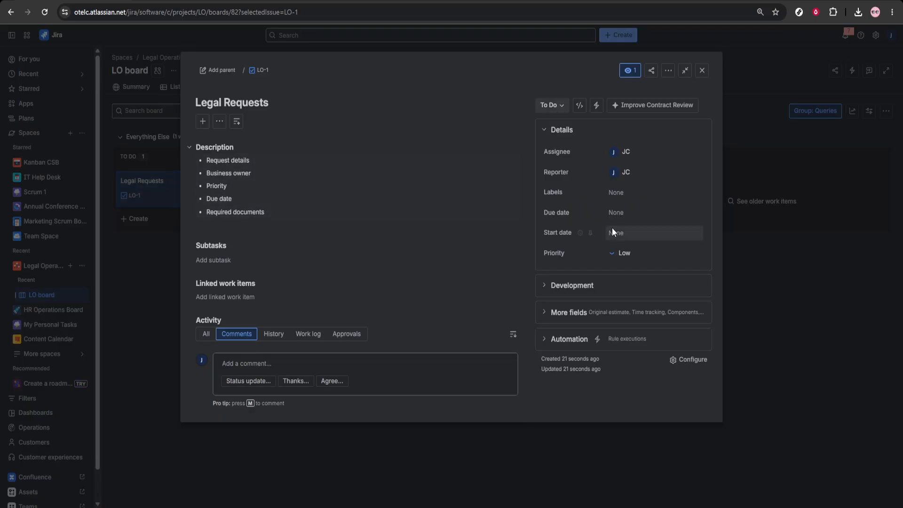
click(634, 214)
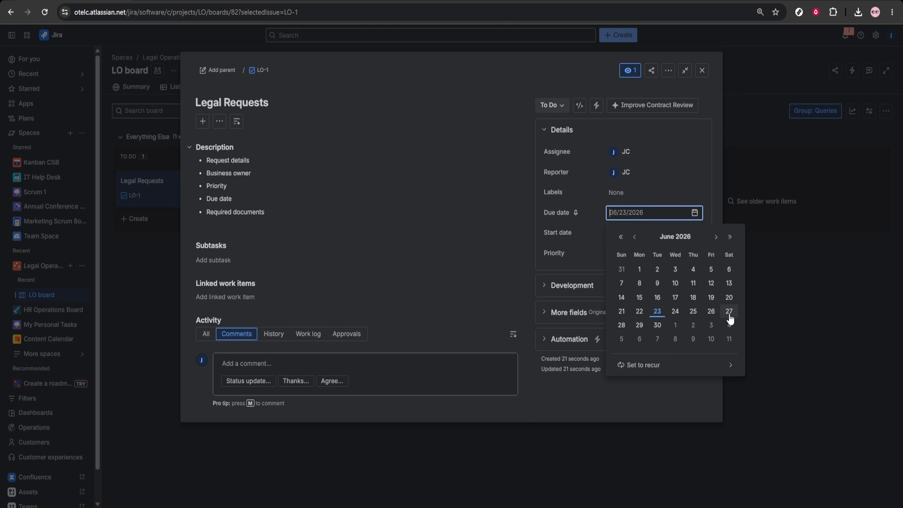
click(711, 312)
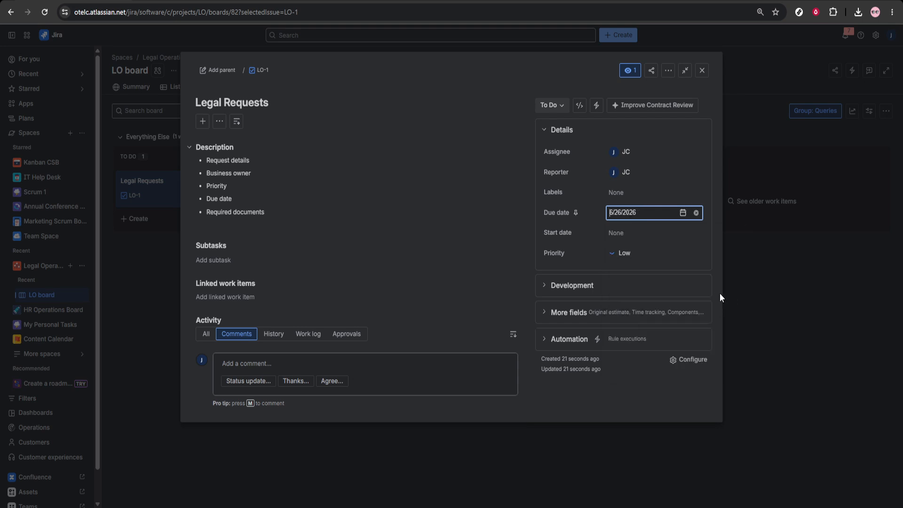
click(715, 289)
click(796, 297)
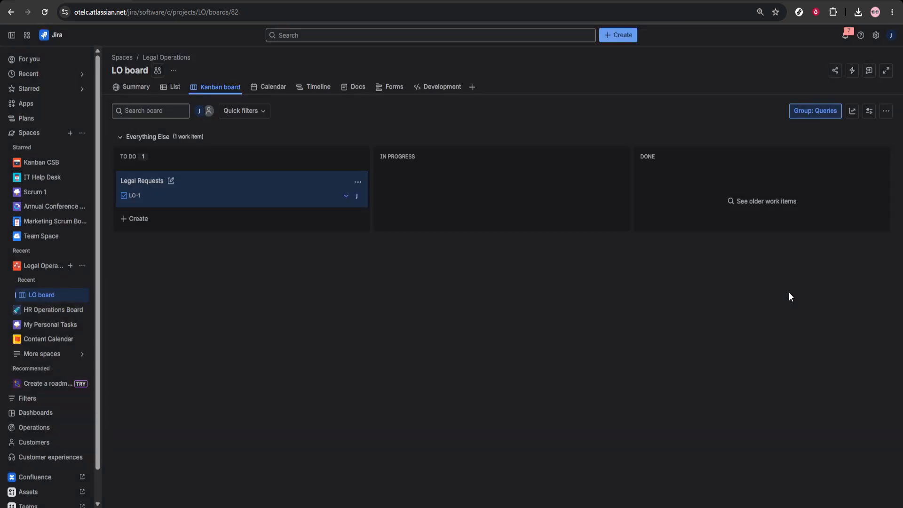
Open the Automation page in the Legal Operations space settings.
click(71, 266)
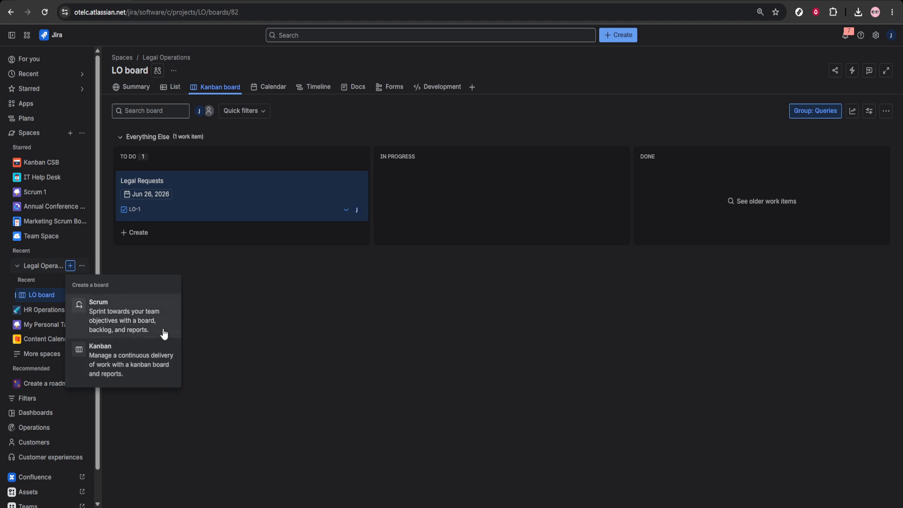
click(296, 312)
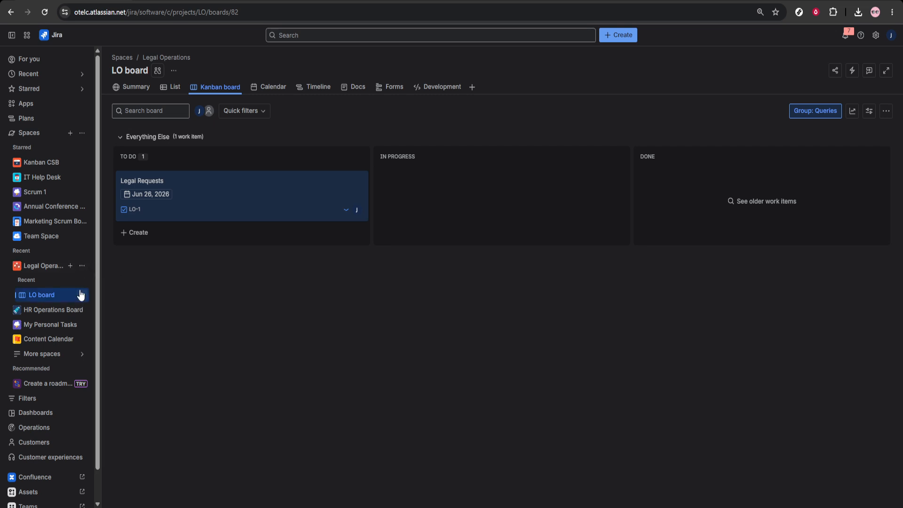
click(81, 265)
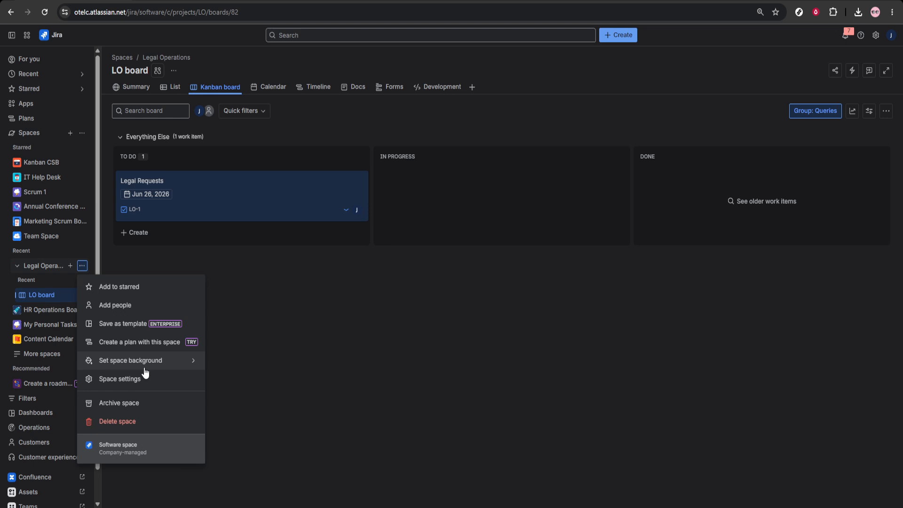
click(142, 379)
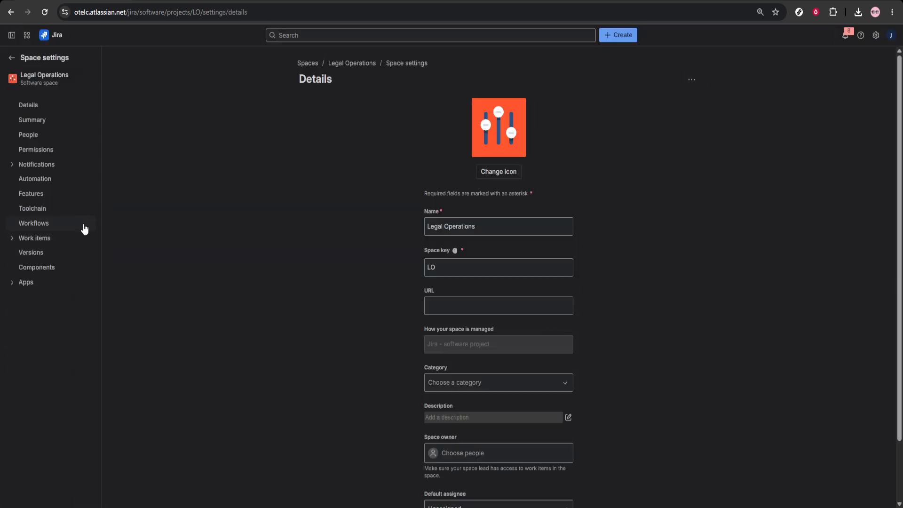
click(40, 181)
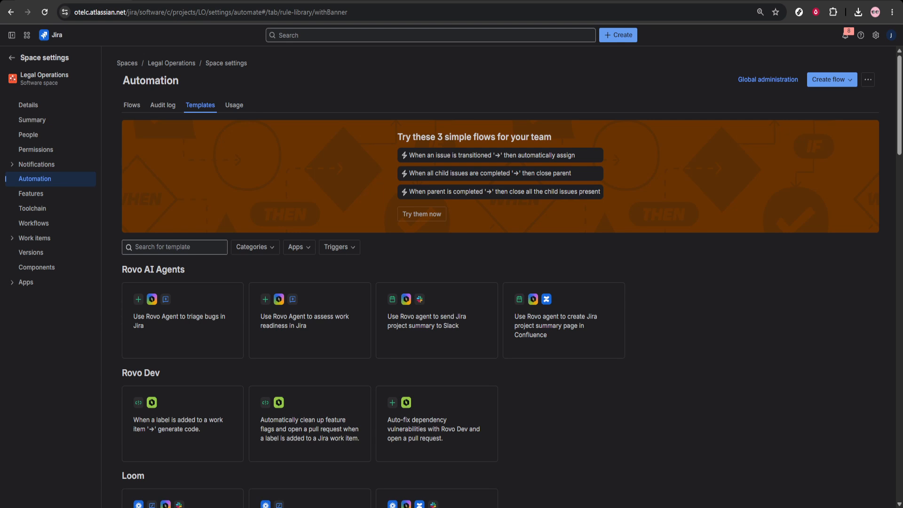
Check the options for creating an automation flow and browse the available automation templates.
click(827, 80)
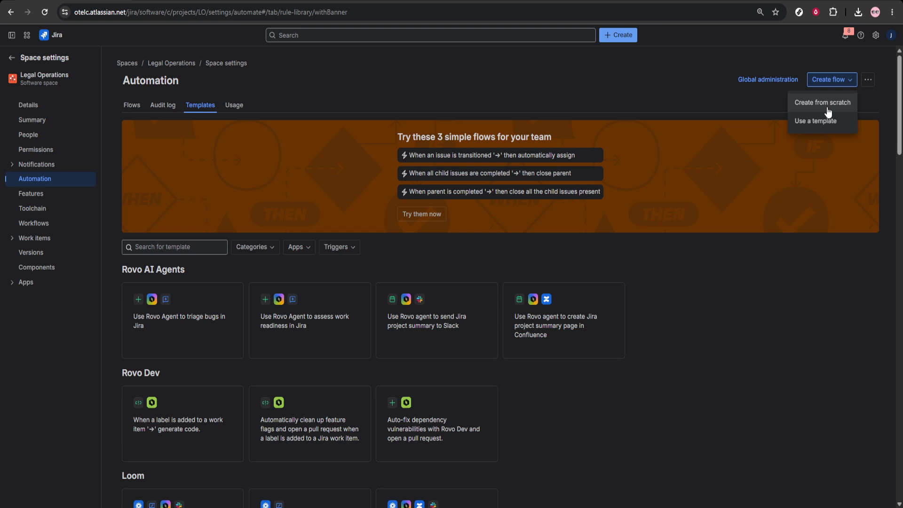
click(792, 336)
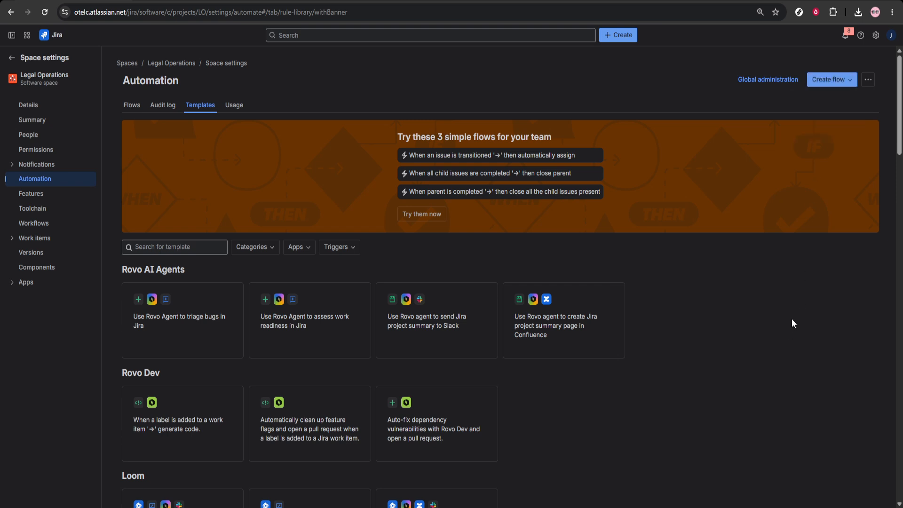
scroll(791, 320, down, 2)
scroll(784, 324, down, 3)
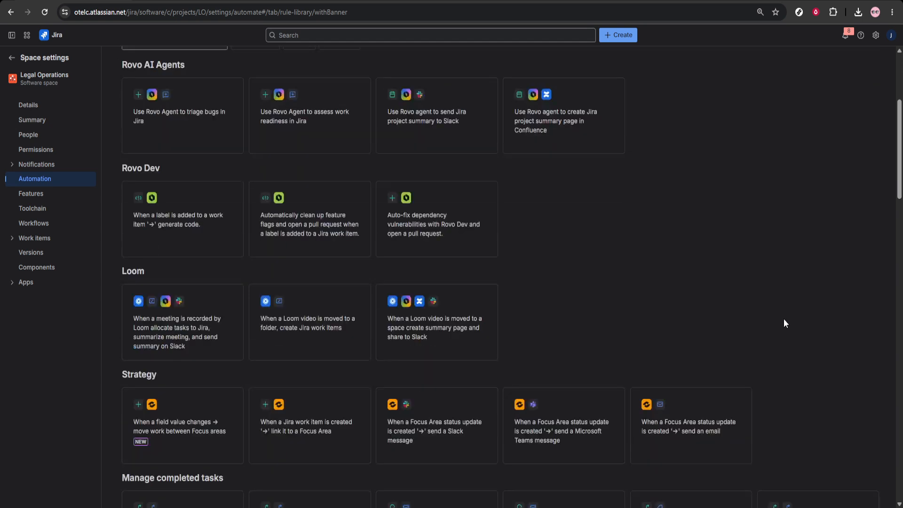